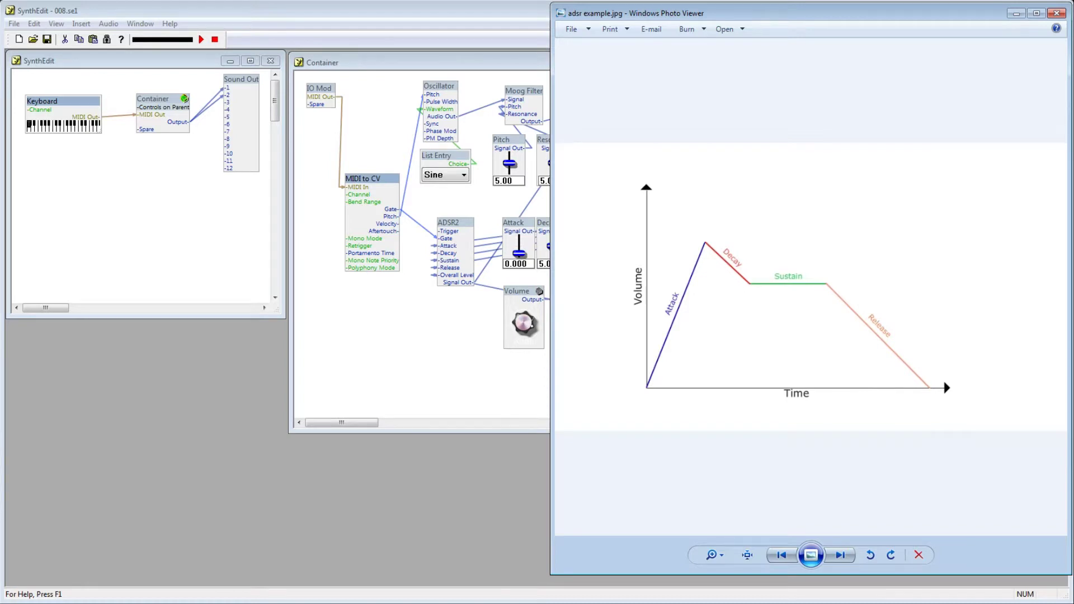
Advance Windows Photo Viewer from the ADSR diagram to Simple_sine_wave.svg.png.
{"action": "key", "text": "Right"}
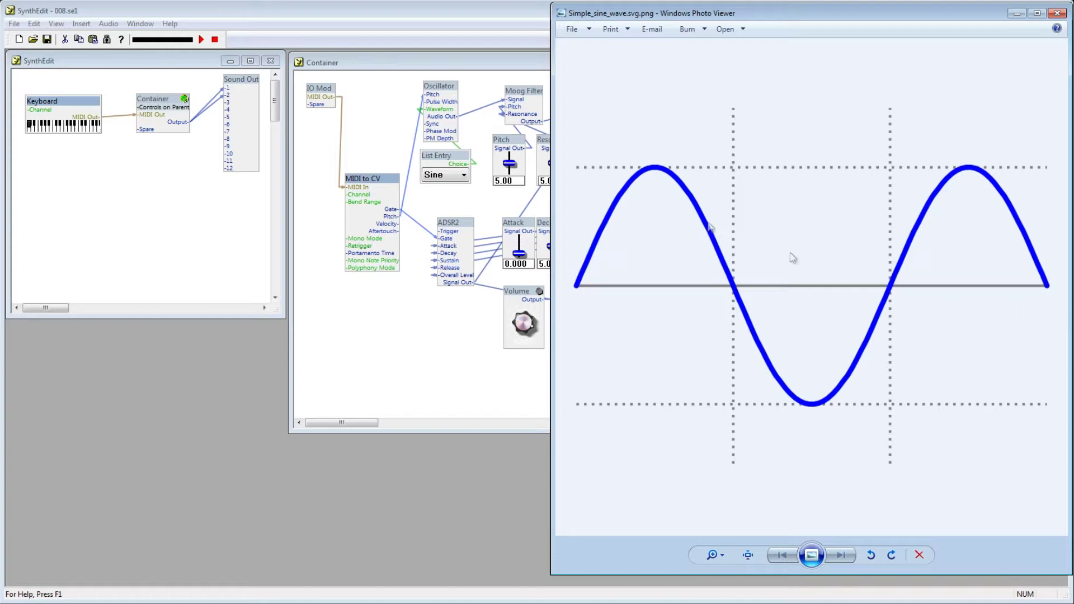
Make the Container window taller and insert an Oscillator module from Insert > Waveform.
{"action": "left_click", "coordinate": [497, 32]}
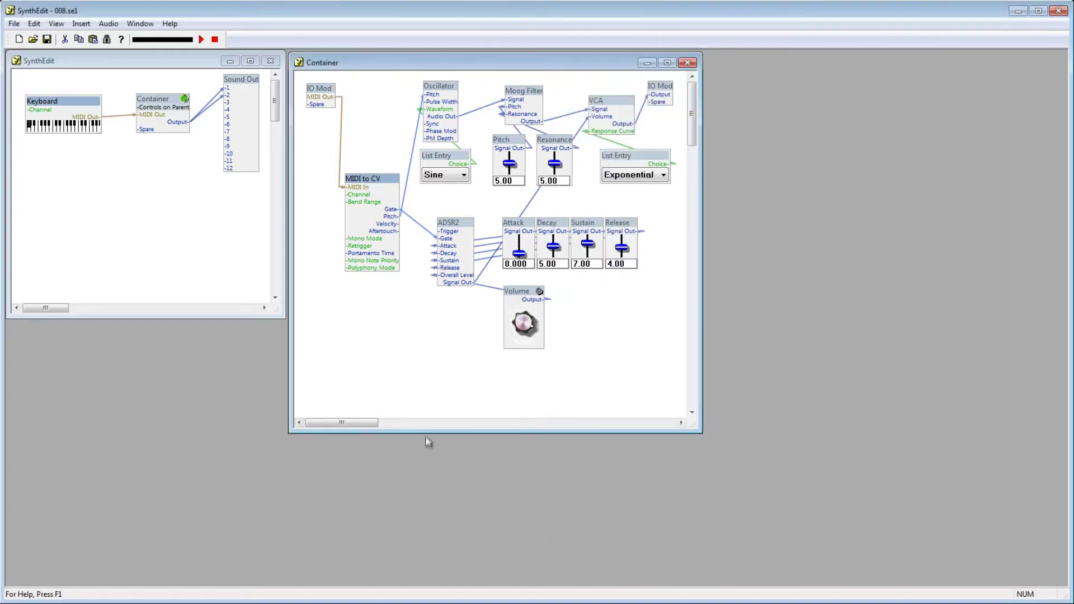
{"action": "left_click_drag", "start_coordinate": [428, 432], "coordinate": [430, 580]}
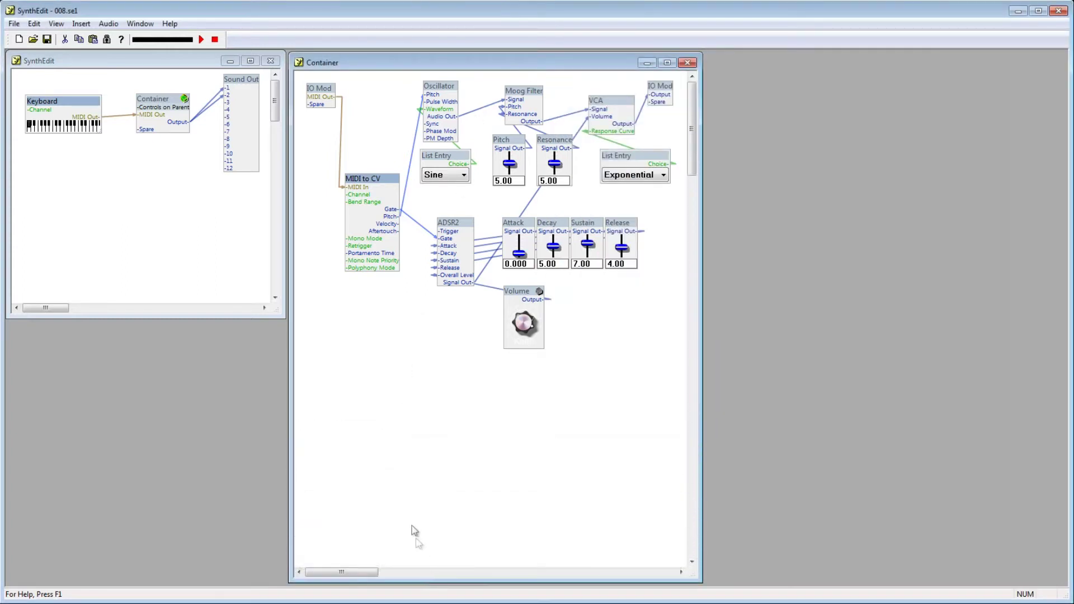
{"action": "right_click", "coordinate": [351, 417]}
{"action": "mouse_move", "coordinate": [380, 426]}
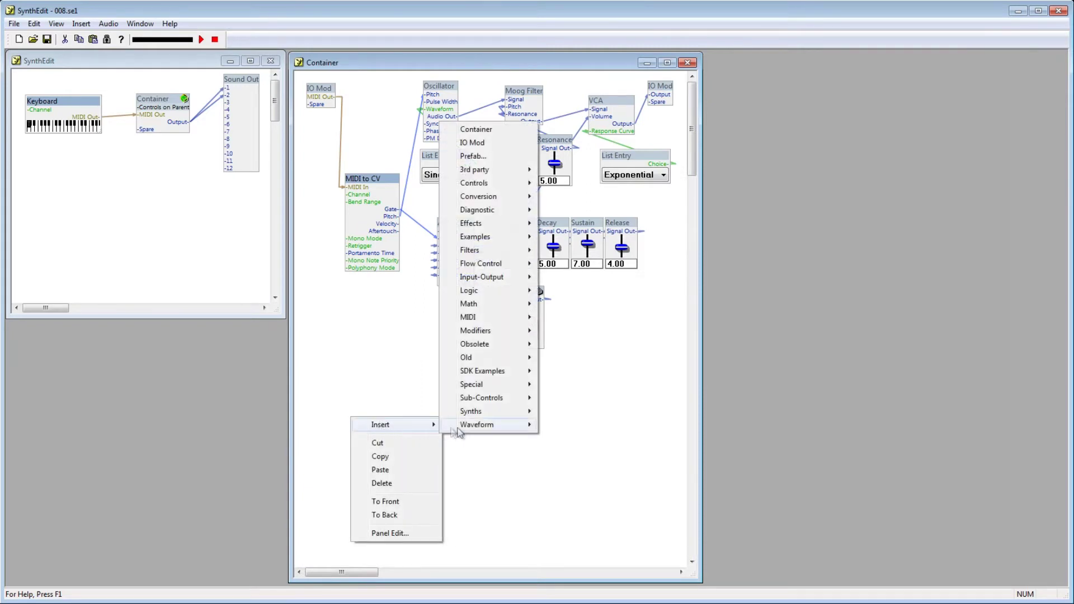
{"action": "mouse_move", "coordinate": [476, 425]}
{"action": "left_click", "coordinate": [569, 437]}
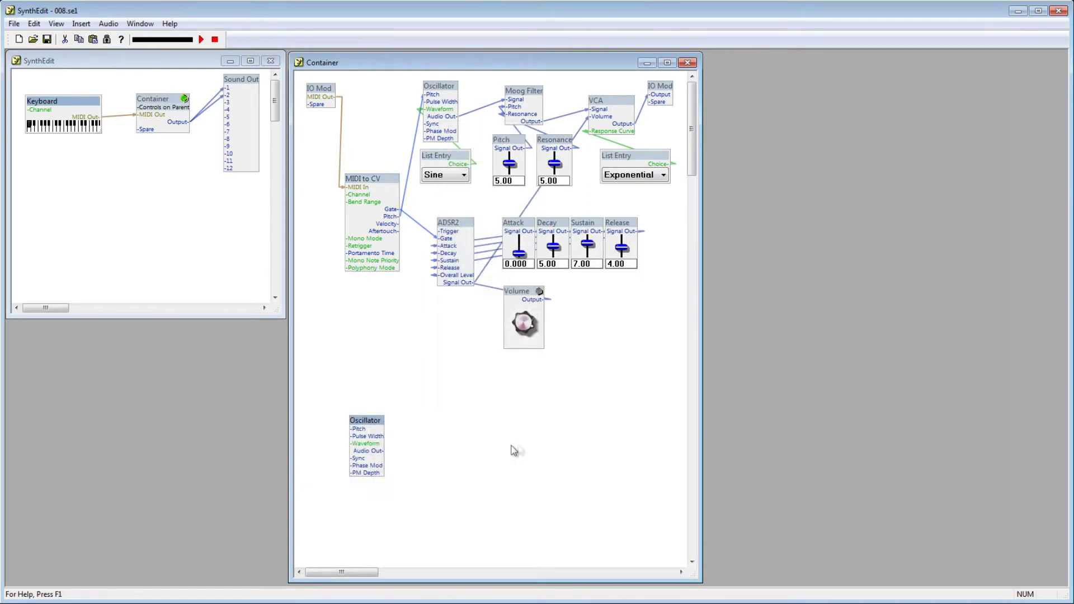
{"action": "left_click_drag", "start_coordinate": [379, 421], "coordinate": [342, 406]}
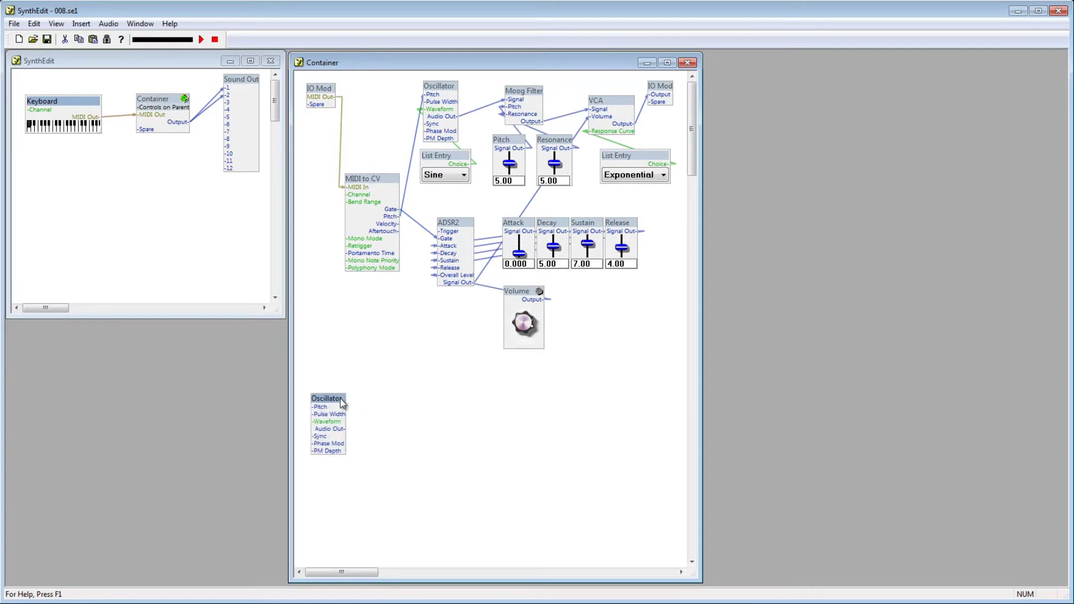
Set the new oscillator's Title to LFO in its Properties.
{"action": "right_click", "coordinate": [337, 402]}
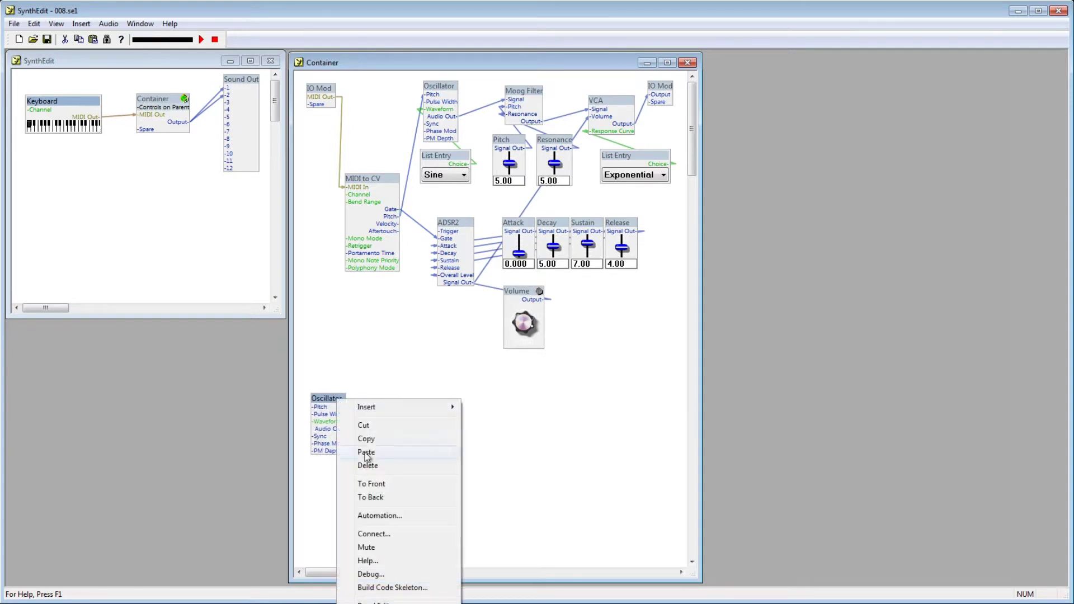
{"action": "left_click", "coordinate": [366, 586]}
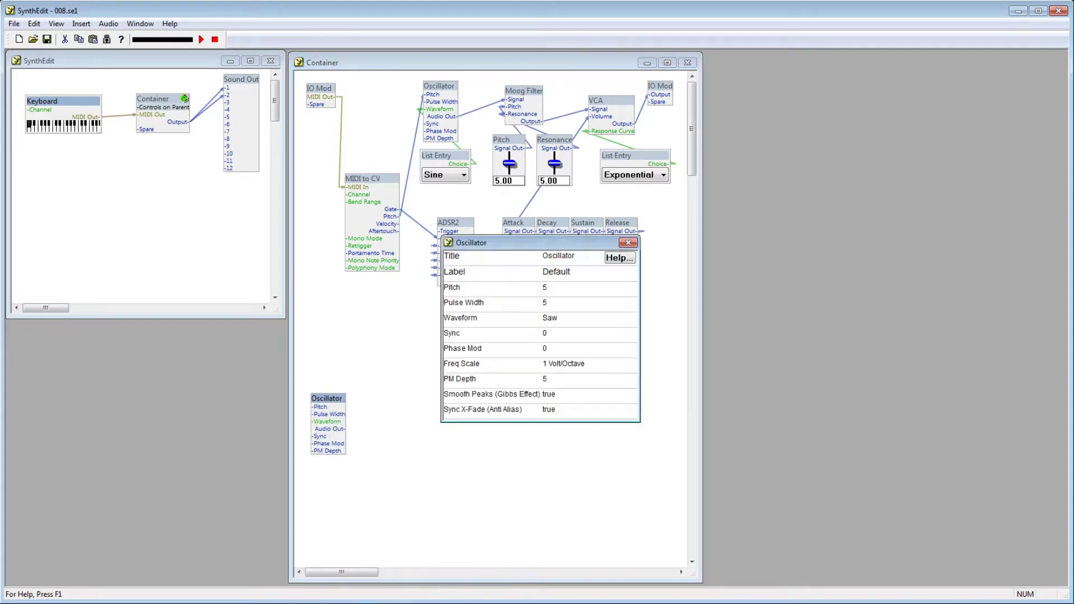
{"action": "left_click", "coordinate": [562, 258]}
{"action": "type", "text": "LFO"}
{"action": "key", "text": "Return"}
Insert a List Entry control and place it just below the LFO.
{"action": "left_click", "coordinate": [627, 244]}
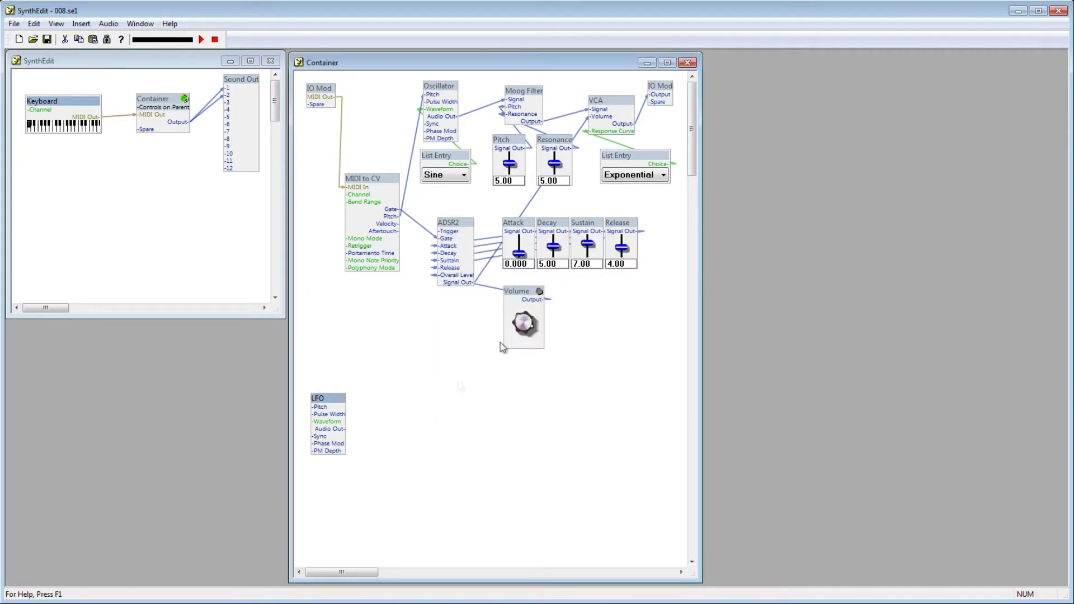
{"action": "right_click", "coordinate": [427, 420]}
{"action": "mouse_move", "coordinate": [456, 423]}
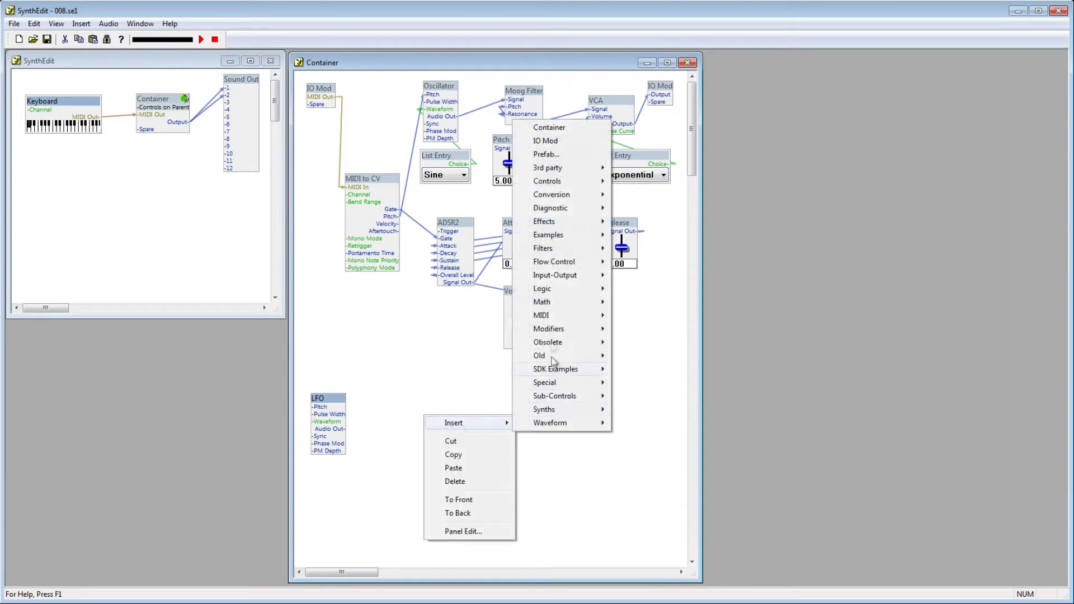
{"action": "mouse_move", "coordinate": [580, 184]}
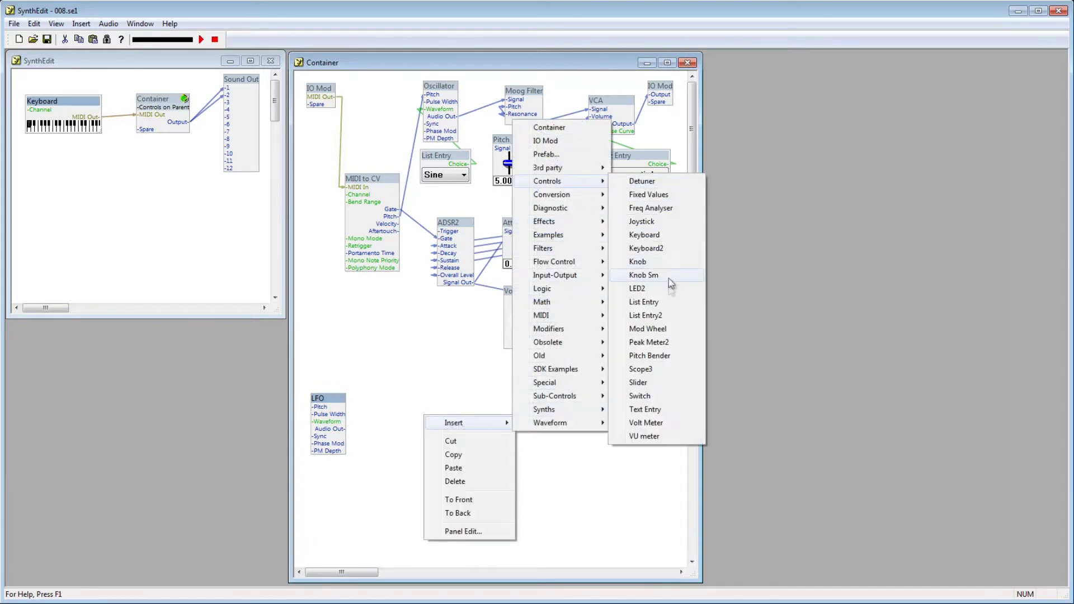
{"action": "left_click", "coordinate": [666, 304]}
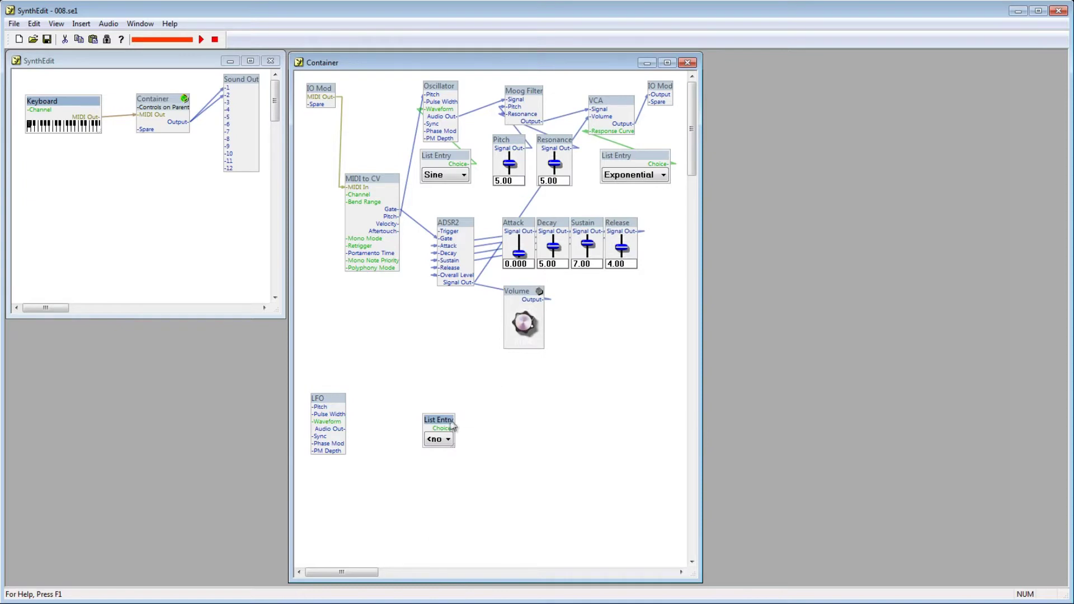
{"action": "left_click_drag", "start_coordinate": [450, 421], "coordinate": [334, 426]}
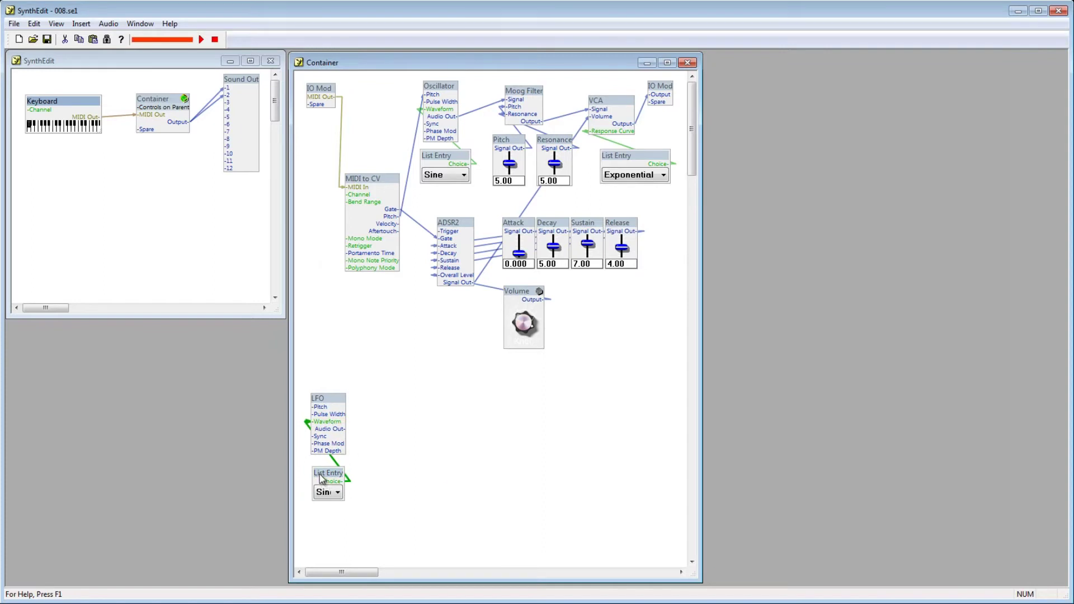
Title the list module Shape and widen it so Sine is readable.
{"action": "right_click", "coordinate": [320, 478]}
{"action": "left_click", "coordinate": [335, 466]}
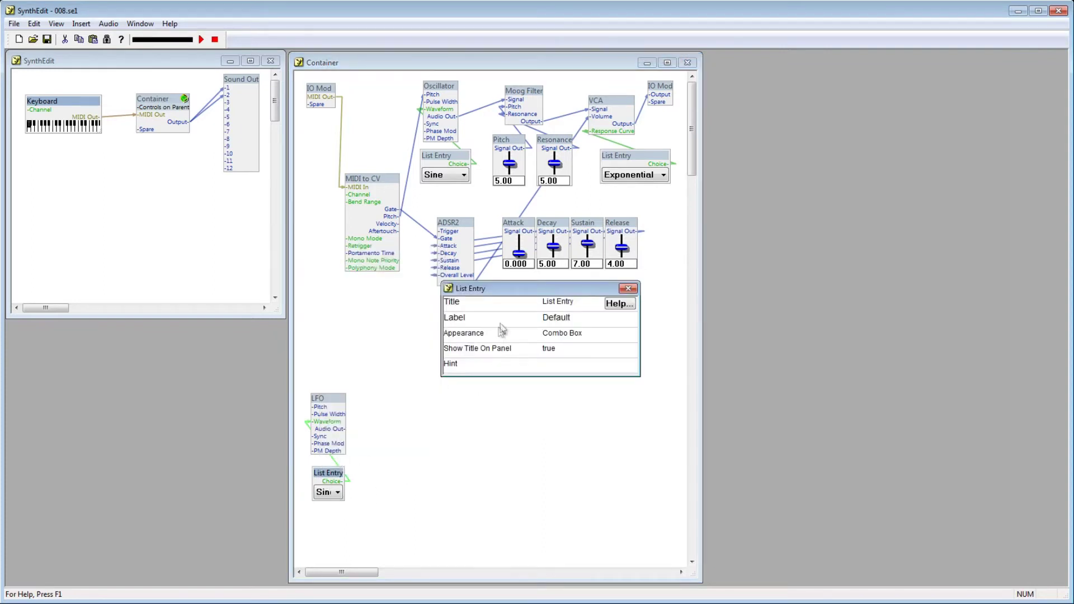
{"action": "left_click", "coordinate": [562, 302]}
{"action": "type", "text": "Shape"}
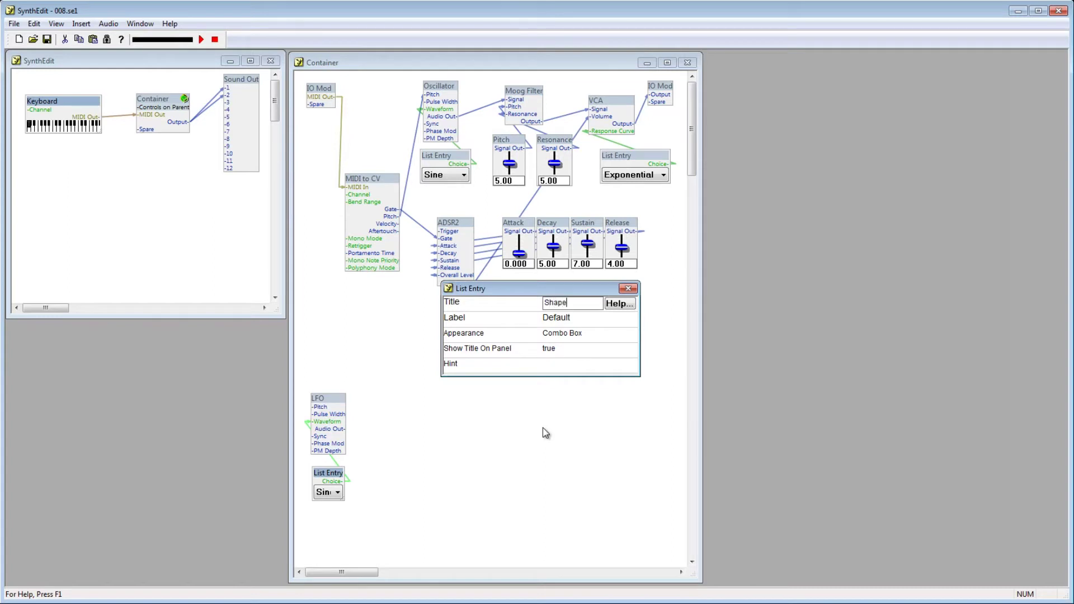
{"action": "key", "text": "Return"}
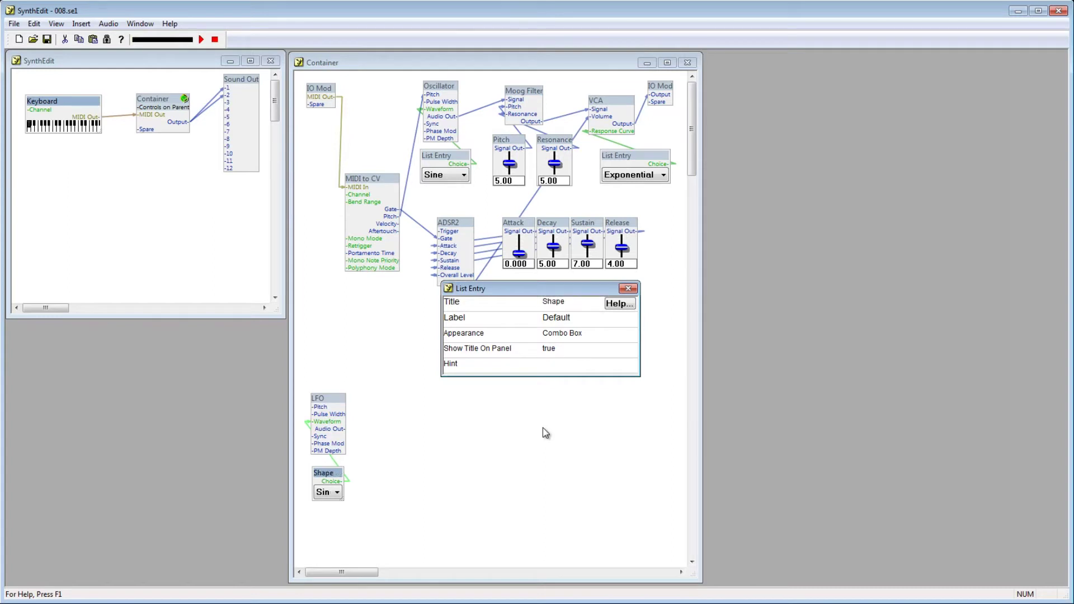
{"action": "left_click", "coordinate": [628, 288]}
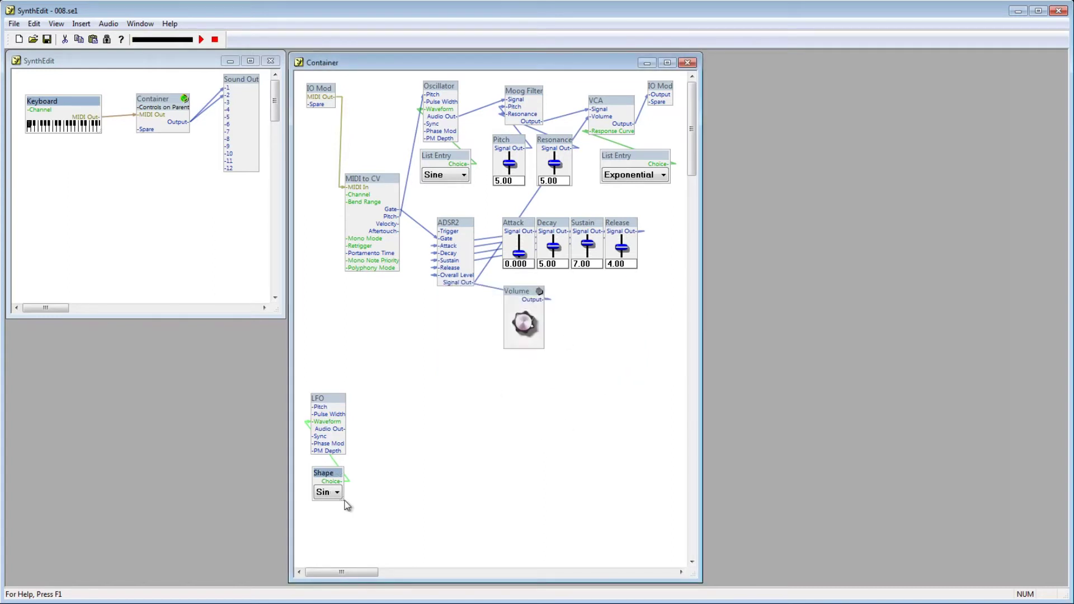
{"action": "left_click_drag", "start_coordinate": [342, 500], "coordinate": [393, 493]}
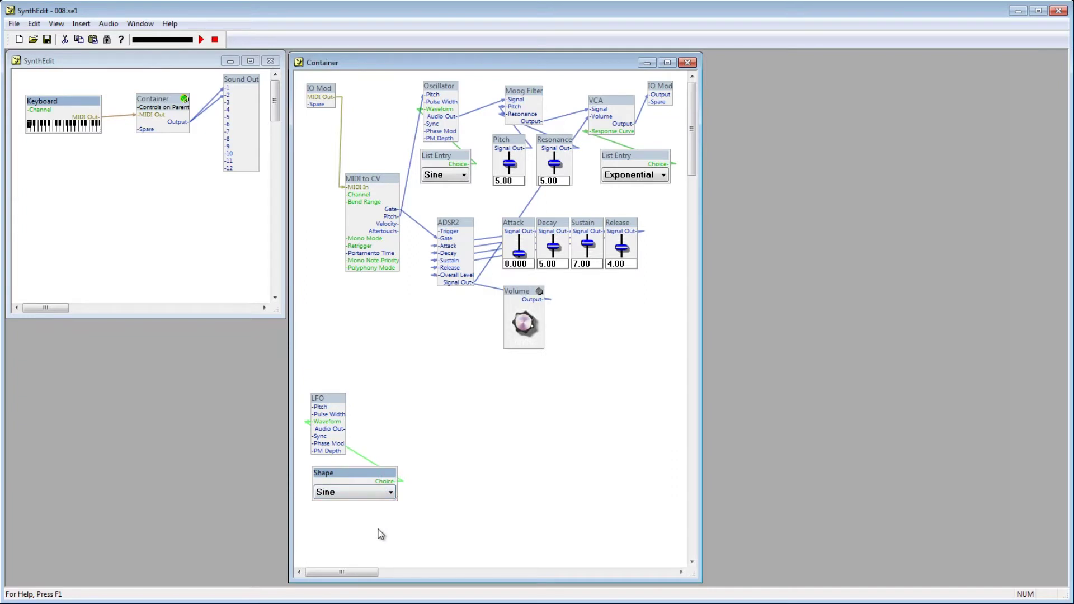
Insert a Slider control from Insert > Controls and move it next to the LFO.
{"action": "right_click", "coordinate": [465, 451]}
{"action": "mouse_move", "coordinate": [549, 458]}
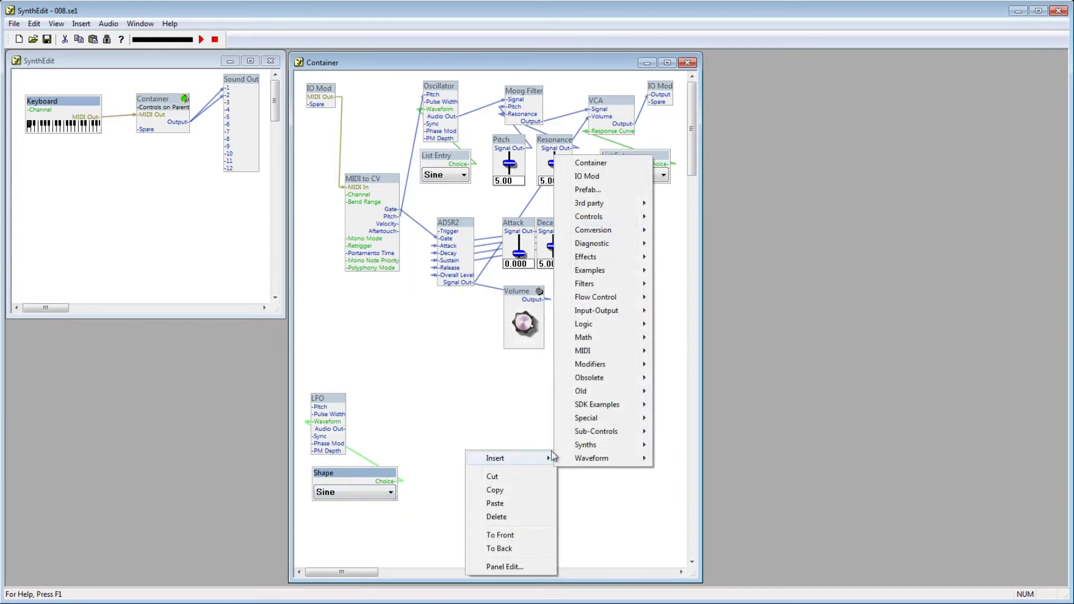
{"action": "mouse_move", "coordinate": [607, 223]}
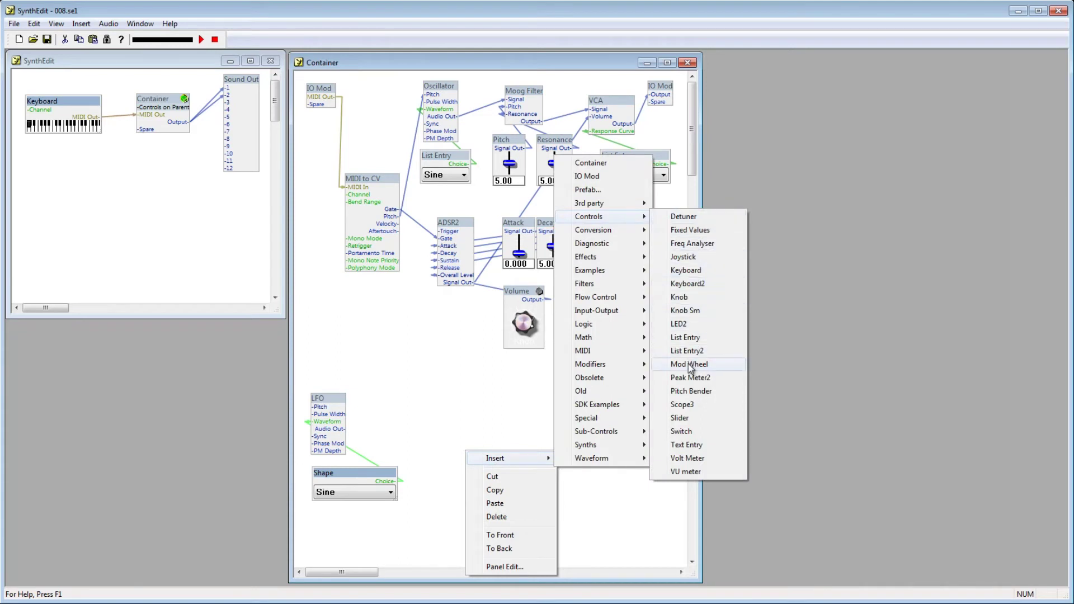
{"action": "left_click", "coordinate": [680, 419]}
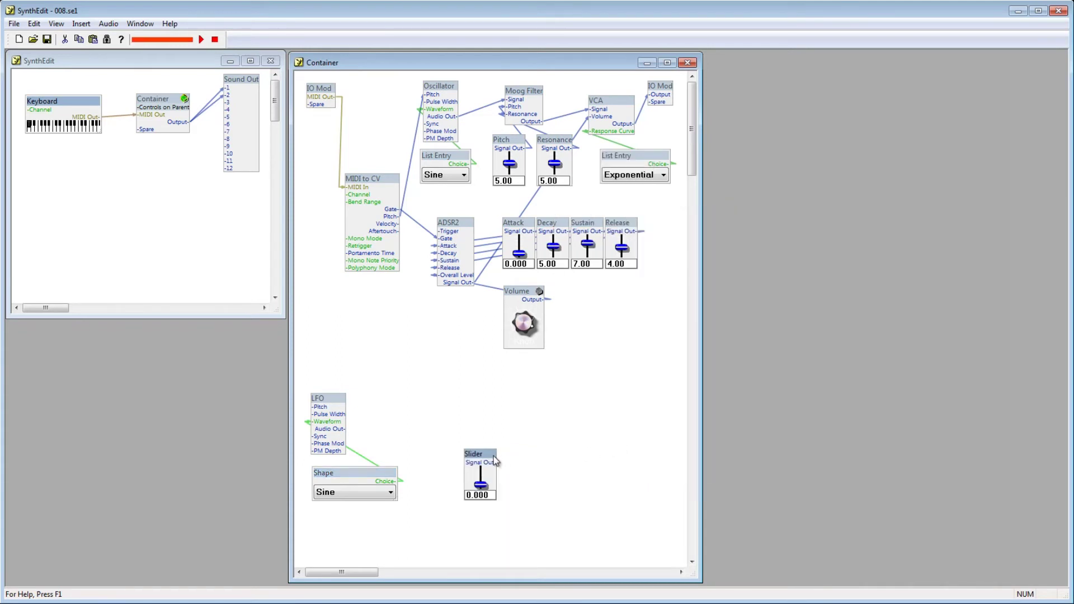
{"action": "left_click_drag", "start_coordinate": [493, 458], "coordinate": [330, 410]}
Rename the new slider to Rate in its Properties.
{"action": "right_click", "coordinate": [433, 460]}
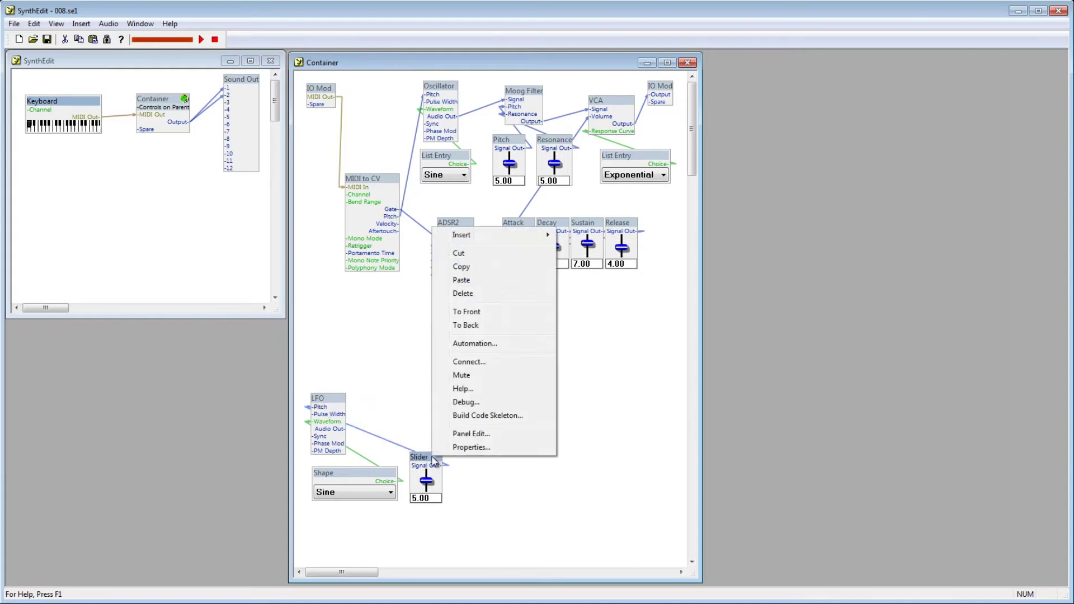
{"action": "left_click", "coordinate": [450, 447]}
{"action": "left_click", "coordinate": [553, 296]}
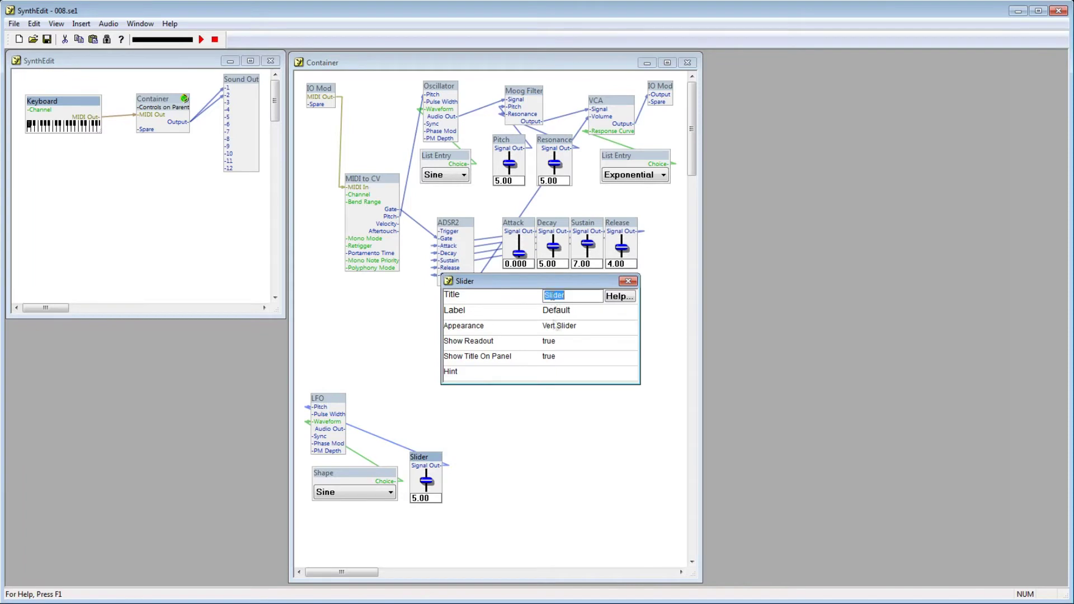
{"action": "type", "text": "Rate"}
{"action": "left_click", "coordinate": [628, 281]}
Give the Rate slider an automation range of Lo -10 to Hi 0 and set it to -5.950.
{"action": "right_click", "coordinate": [431, 459]}
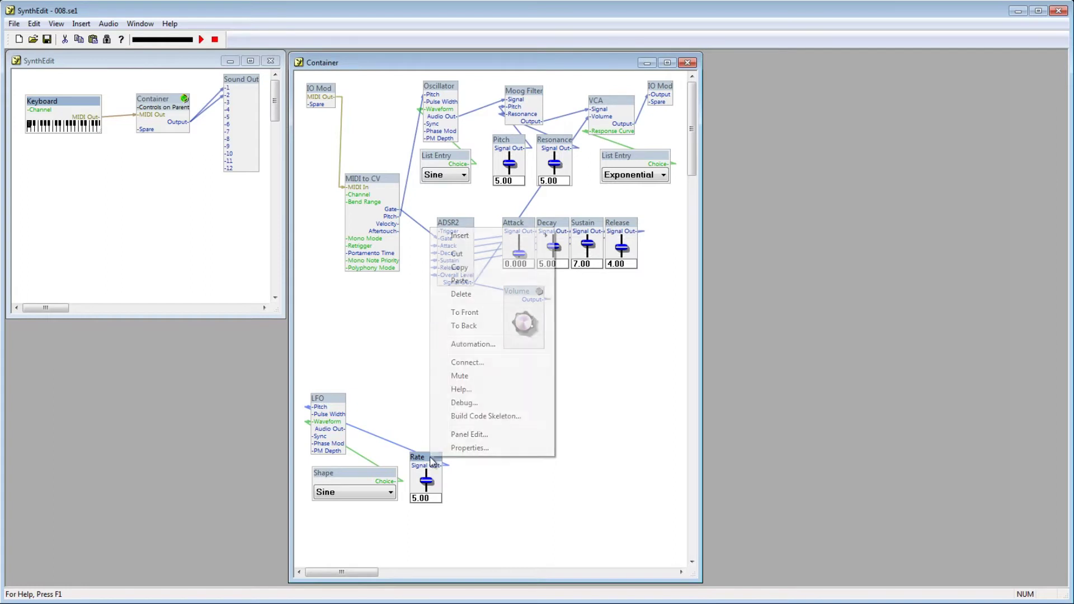
{"action": "left_click", "coordinate": [475, 344]}
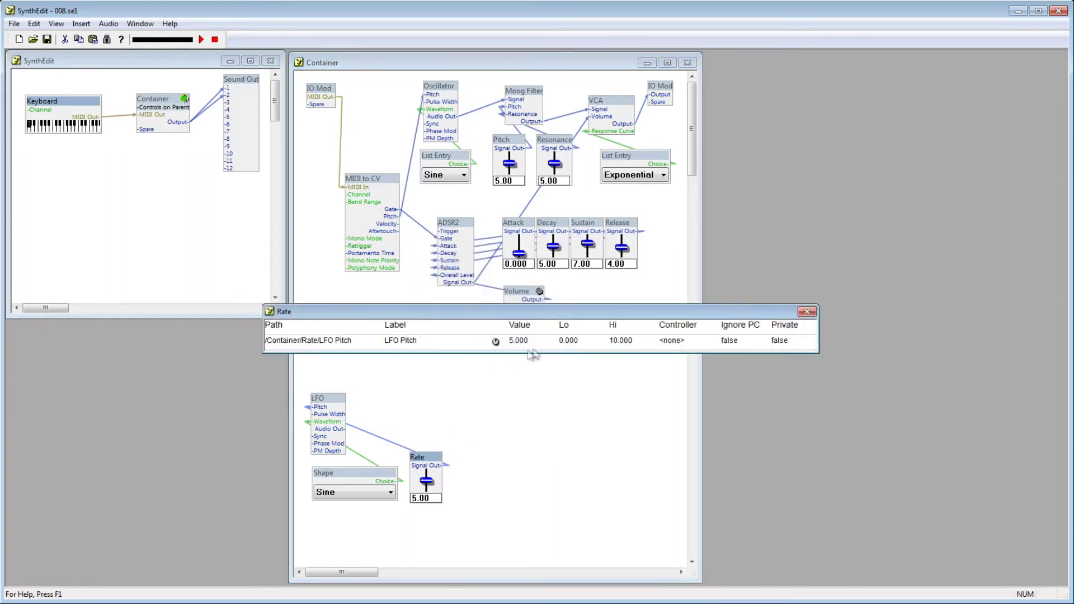
{"action": "left_click", "coordinate": [570, 341]}
{"action": "type", "text": "-10"}
{"action": "key", "text": "Tab"}
{"action": "type", "text": "0"}
{"action": "key", "text": "Tab"}
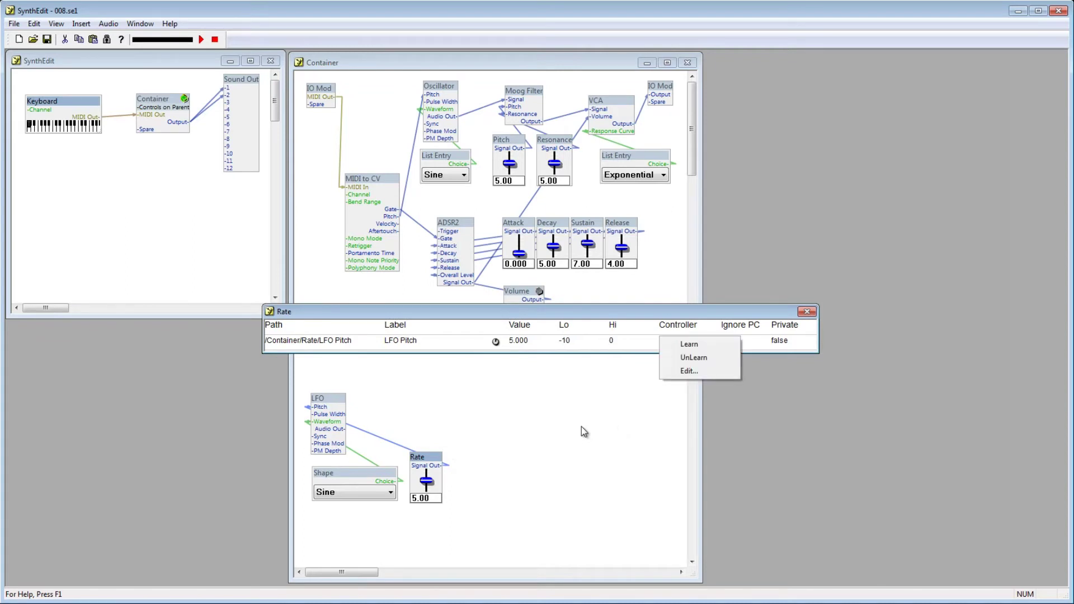
{"action": "left_click", "coordinate": [805, 313]}
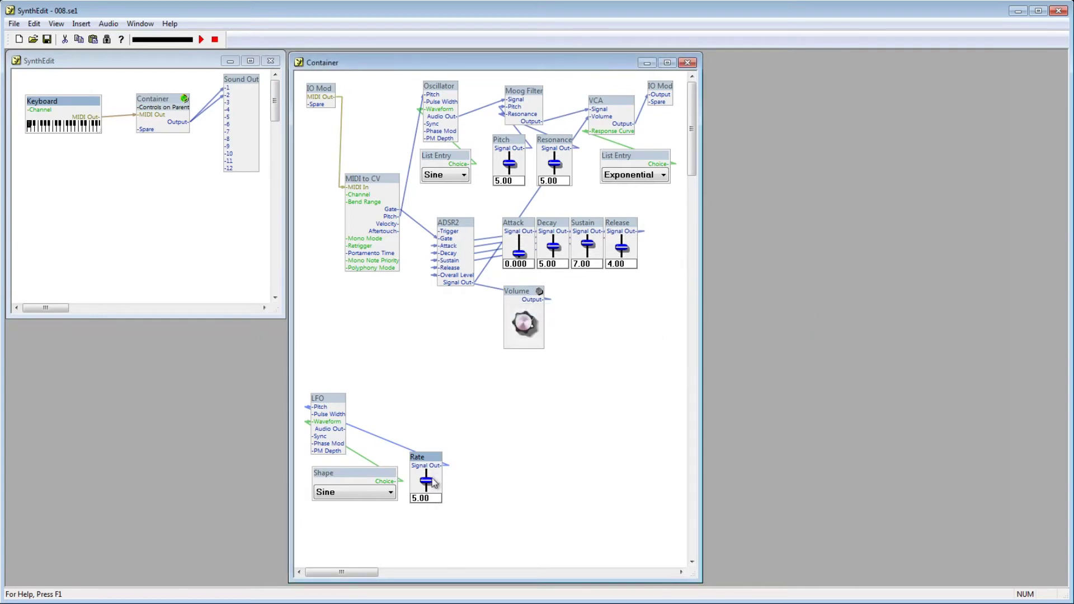
{"action": "left_click_drag", "start_coordinate": [433, 483], "coordinate": [432, 485]}
{"action": "right_click", "coordinate": [518, 422]}
Place a Level Adj module beside the LFO and wire LFO Audio Out into Input 1.
{"action": "mouse_move", "coordinate": [543, 430]}
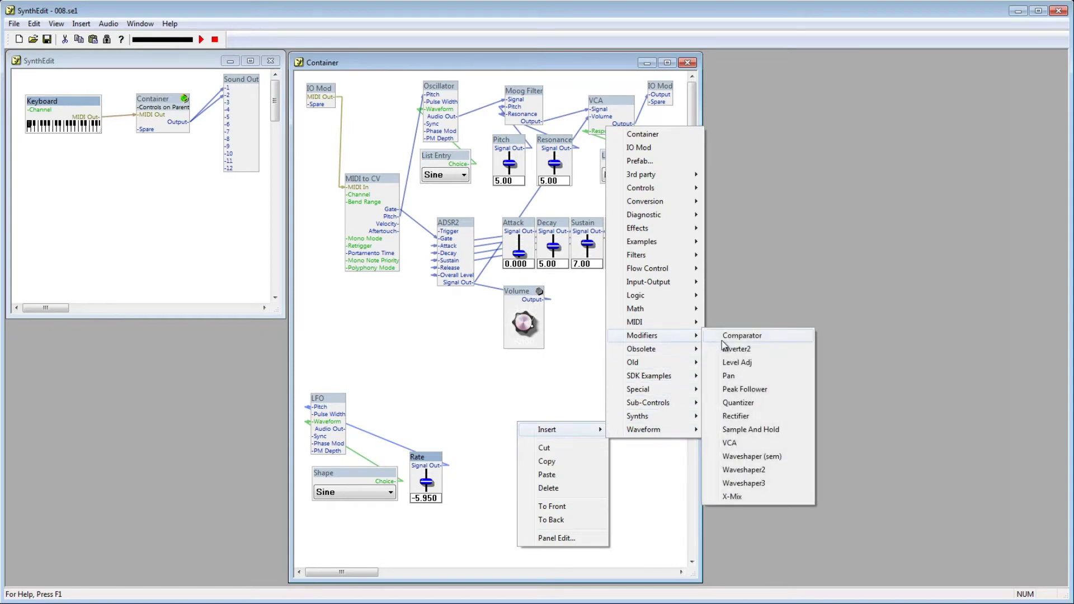
{"action": "left_click", "coordinate": [721, 347]}
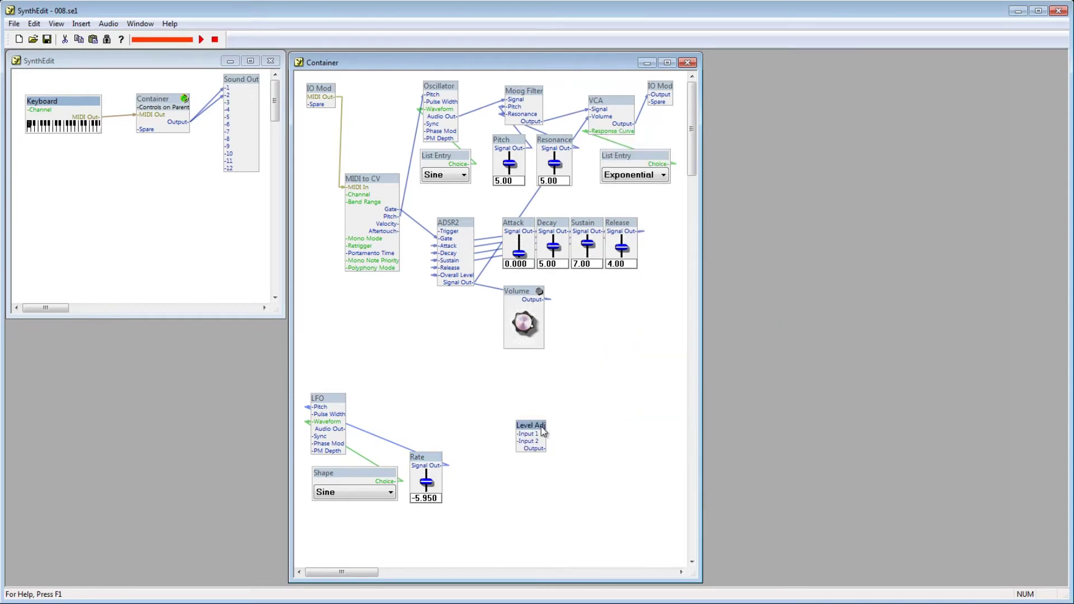
{"action": "left_click_drag", "start_coordinate": [542, 426], "coordinate": [407, 404]}
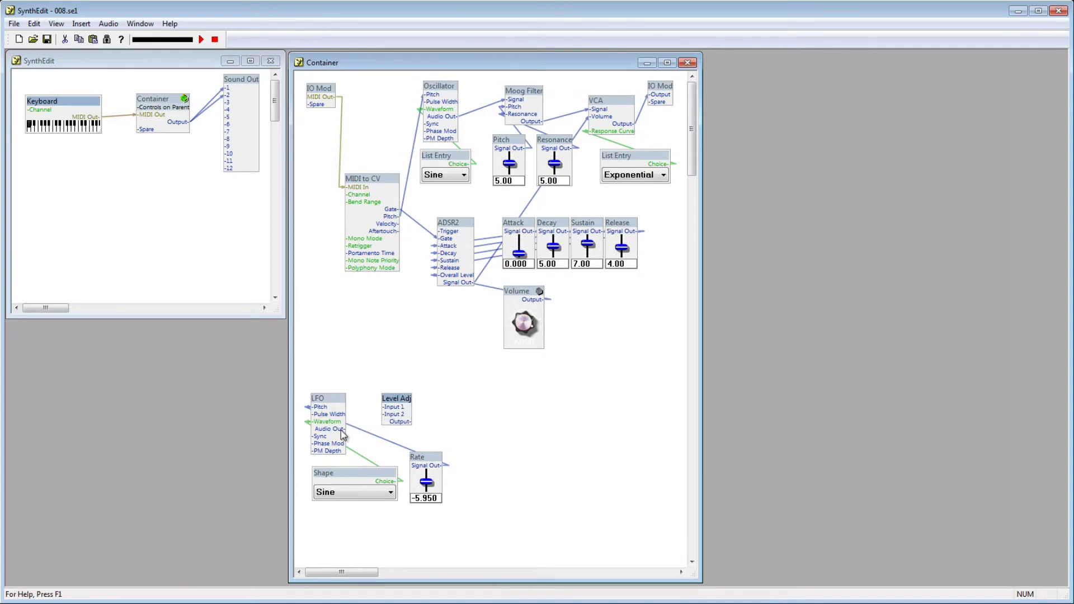
{"action": "left_click_drag", "start_coordinate": [343, 434], "coordinate": [392, 413]}
{"action": "right_click", "coordinate": [474, 460]}
Insert another Slider control and place it beside the Rate slider.
{"action": "mouse_move", "coordinate": [497, 466]}
{"action": "mouse_move", "coordinate": [641, 226]}
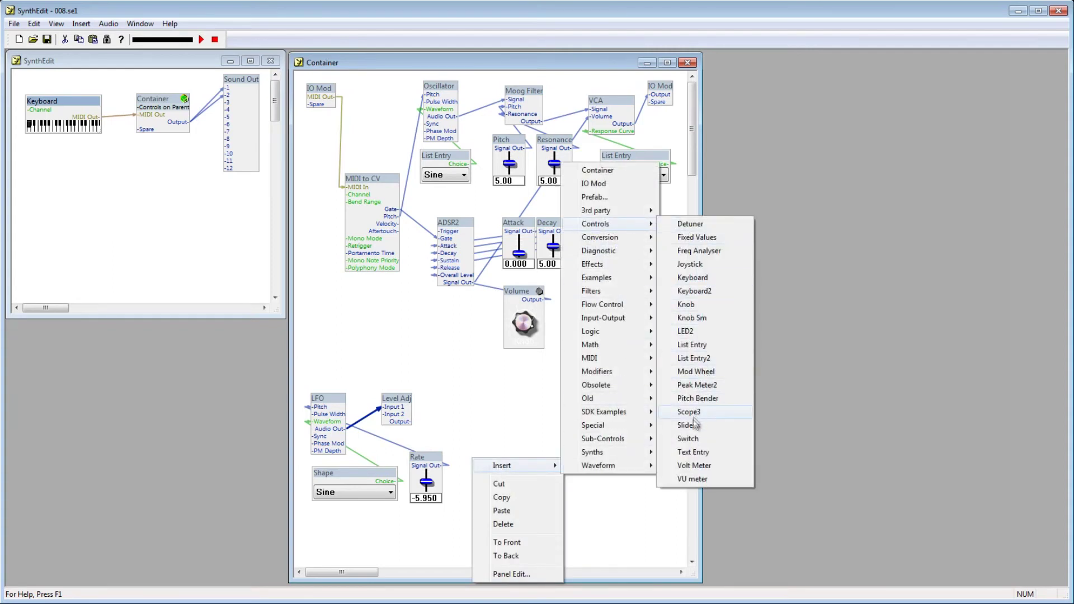
{"action": "left_click", "coordinate": [686, 425]}
{"action": "left_click_drag", "start_coordinate": [499, 473], "coordinate": [379, 414]}
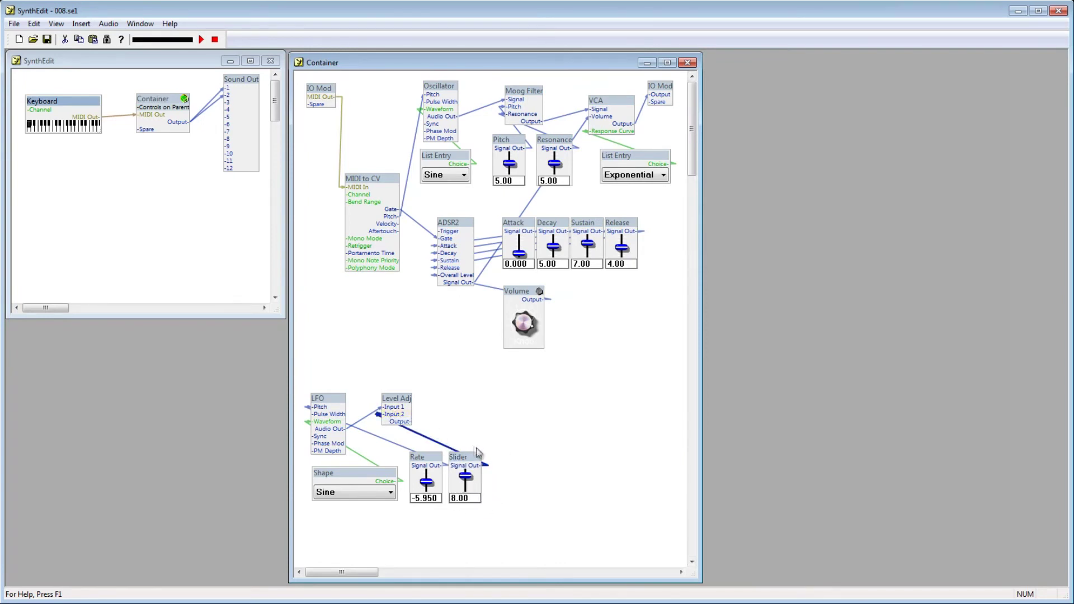
Title the slider Depth, set it to 4.05, and wire Level Adj Output to Oscillator Pitch.
{"action": "right_click", "coordinate": [469, 457]}
{"action": "left_click", "coordinate": [512, 454]}
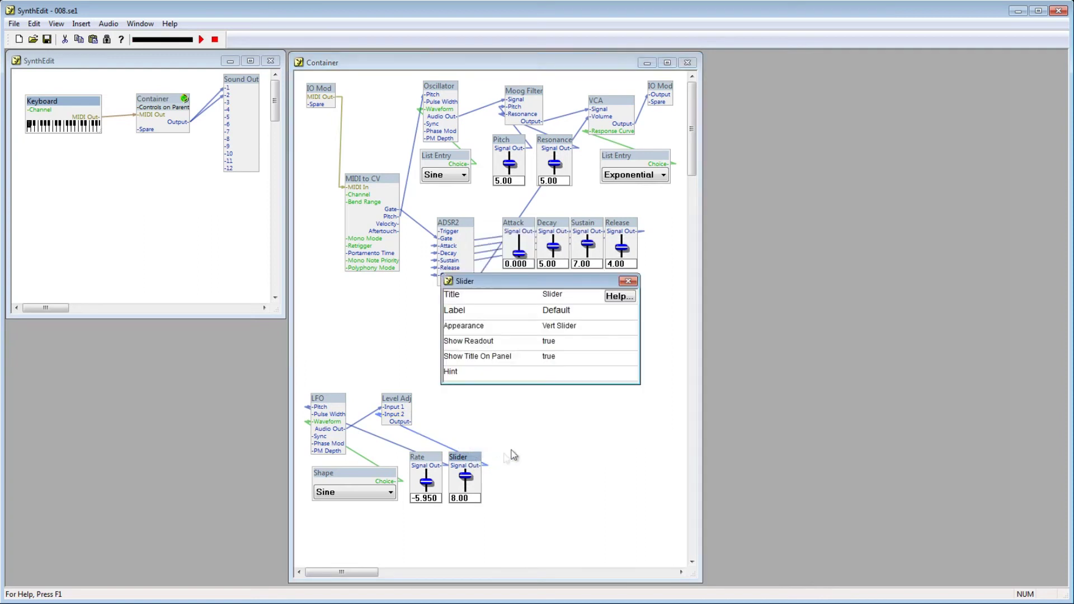
{"action": "left_click", "coordinate": [555, 295]}
{"action": "type", "text": "Depth"}
{"action": "key", "text": "Return"}
{"action": "left_click", "coordinate": [633, 281]}
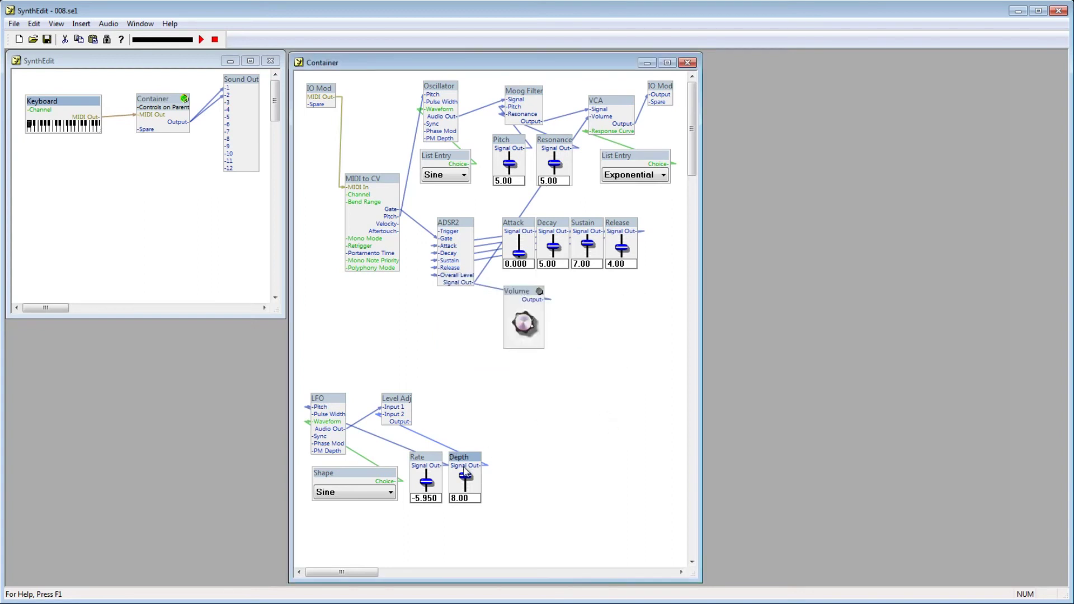
{"action": "left_click_drag", "start_coordinate": [466, 476], "coordinate": [465, 482]}
{"action": "left_click_drag", "start_coordinate": [410, 422], "coordinate": [446, 103]}
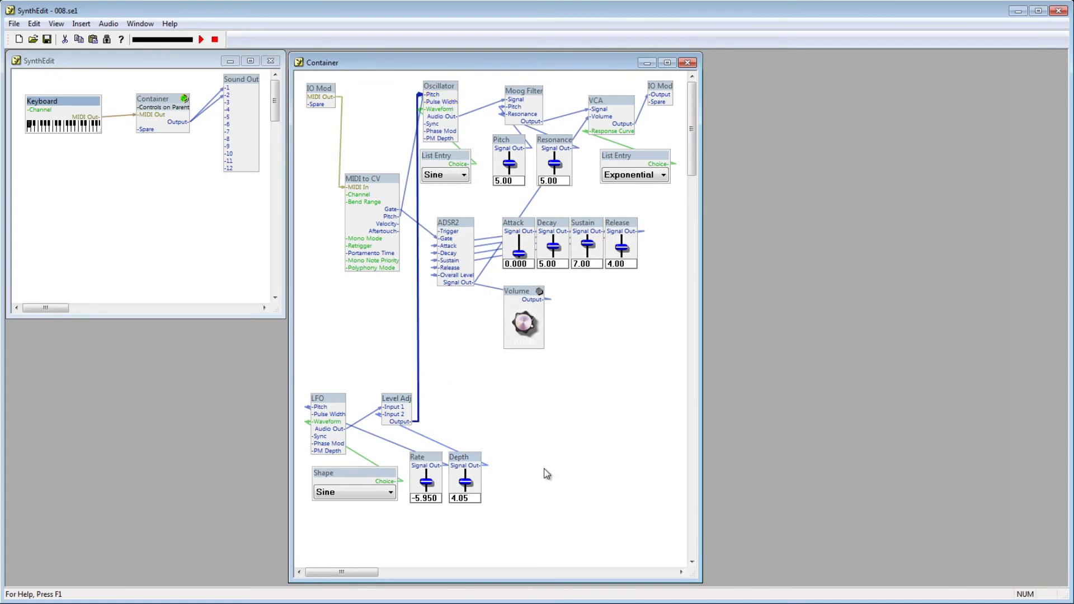
Drag the Rate slider up to -1.950 and the Depth slider up to 8.25.
{"action": "left_click", "coordinate": [553, 438]}
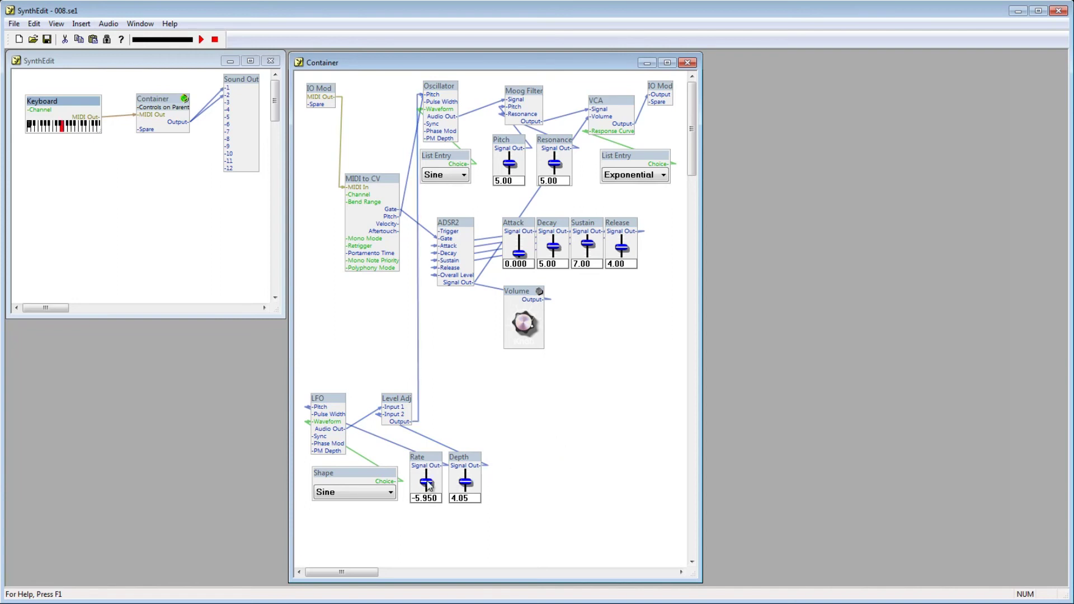
{"action": "left_click_drag", "start_coordinate": [426, 484], "coordinate": [466, 439]}
{"action": "left_click_drag", "start_coordinate": [468, 486], "coordinate": [513, 437]}
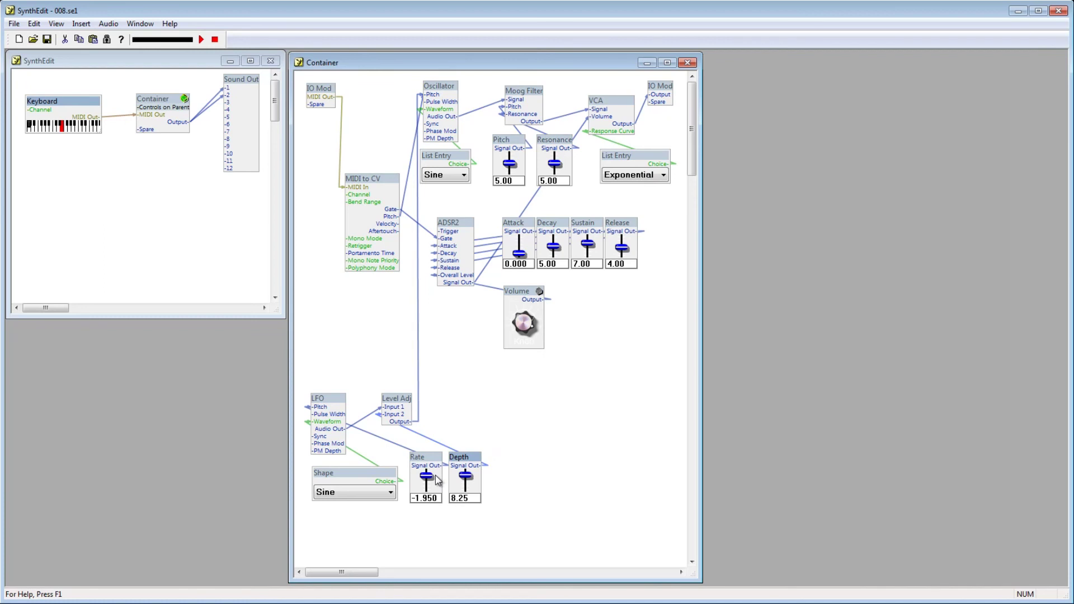
Switch the Shape list from Sine to Saw, then Ramp, and stop audio playback.
{"action": "left_click", "coordinate": [390, 492]}
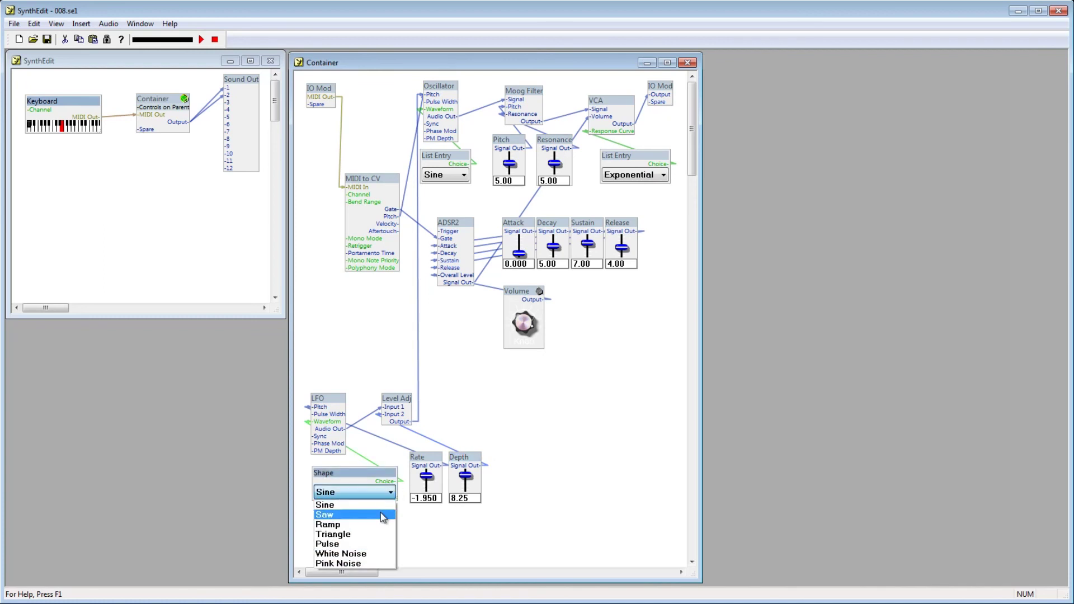
{"action": "left_click", "coordinate": [380, 514]}
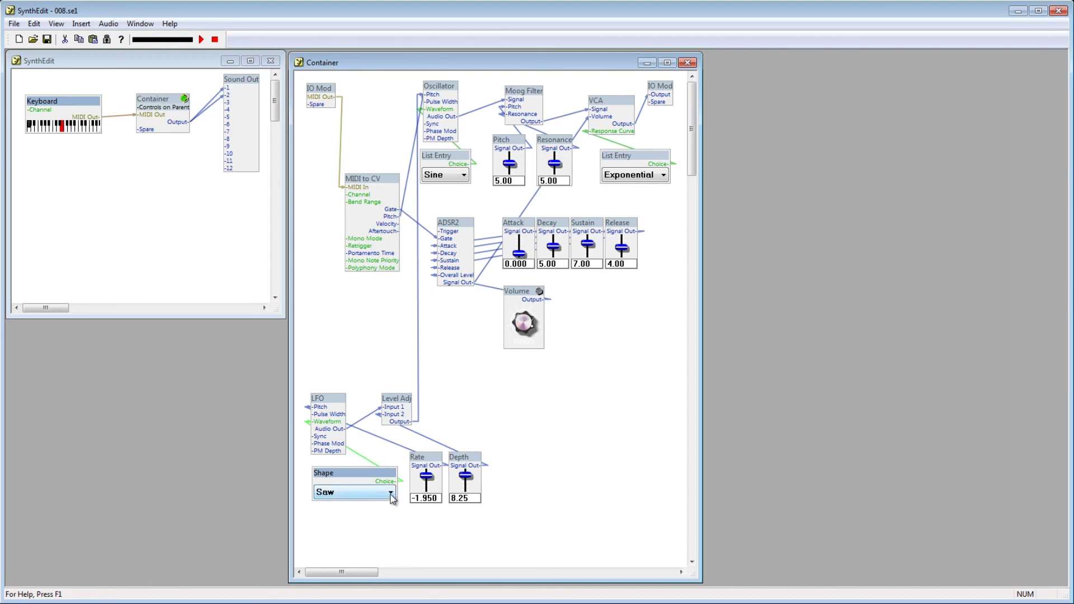
{"action": "left_click", "coordinate": [390, 492]}
{"action": "left_click", "coordinate": [374, 520]}
{"action": "left_click", "coordinate": [214, 40]}
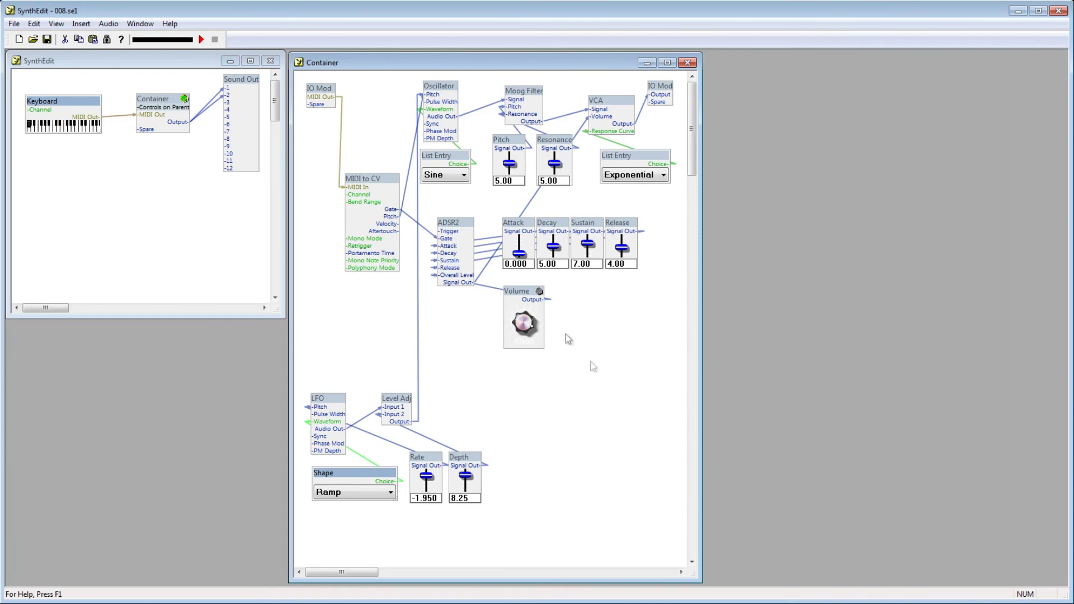